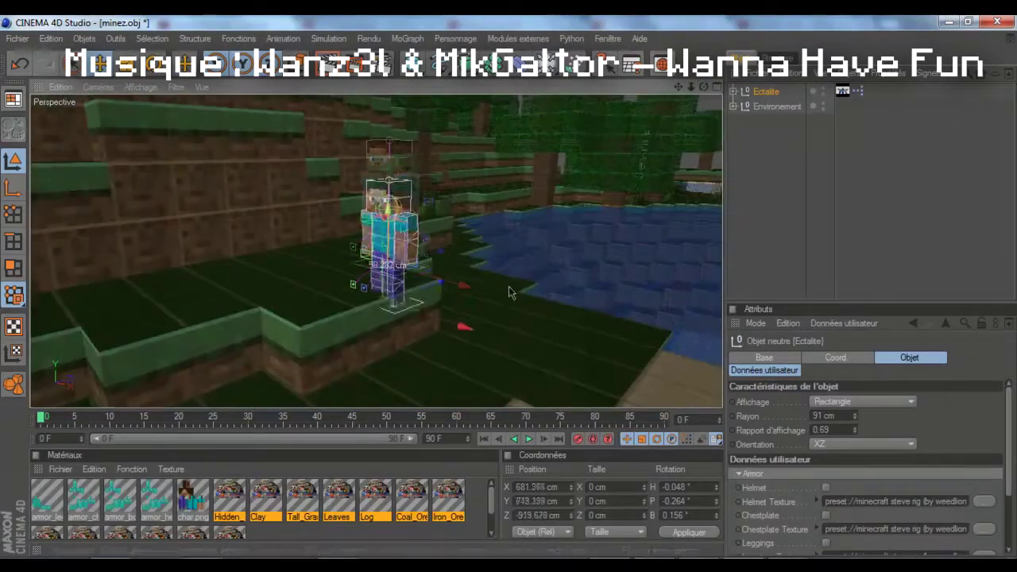
# Apply the white-haired skin to the Ectalite character's char.png material and pose its hands through the rig's visual selector.
pyautogui.click(192, 499)
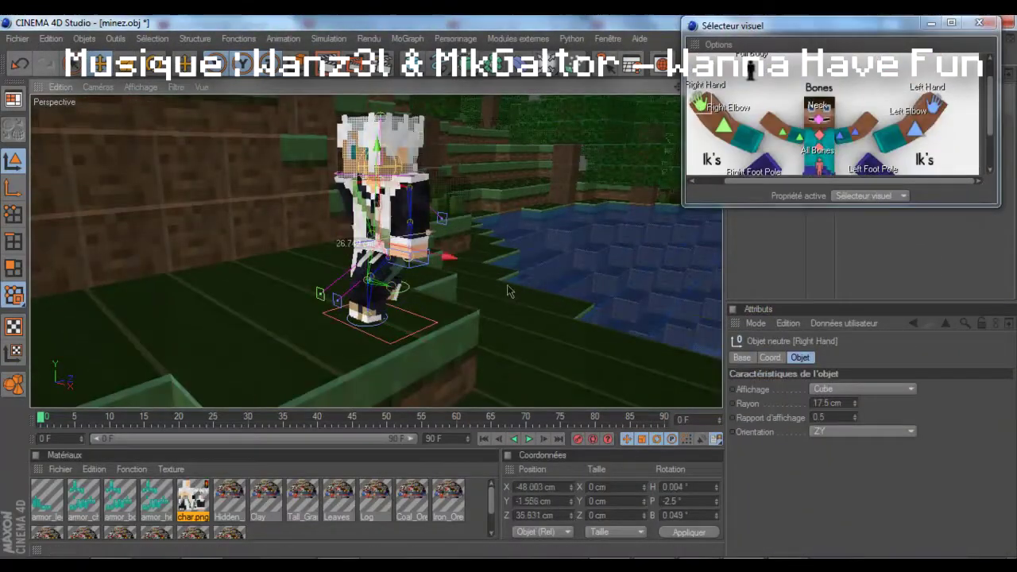
pyautogui.moveTo(799, 25); pyautogui.dragTo(878, 139)
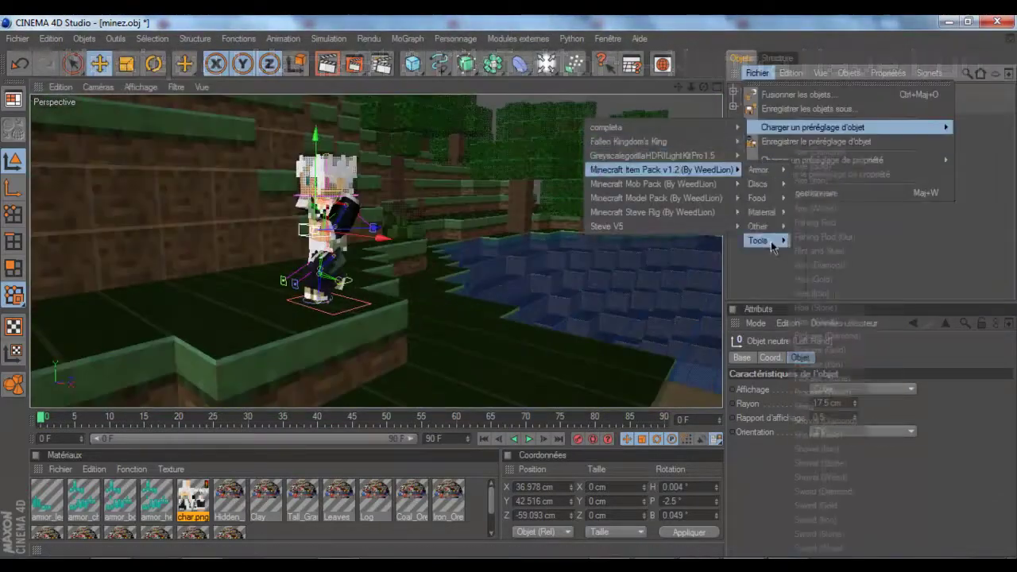
# Load the Sword (Stone) preset from Minecraft Item Pack v1.2 and move, scale and rotate it into Ectalite's right hand.
pyautogui.click(819, 534)
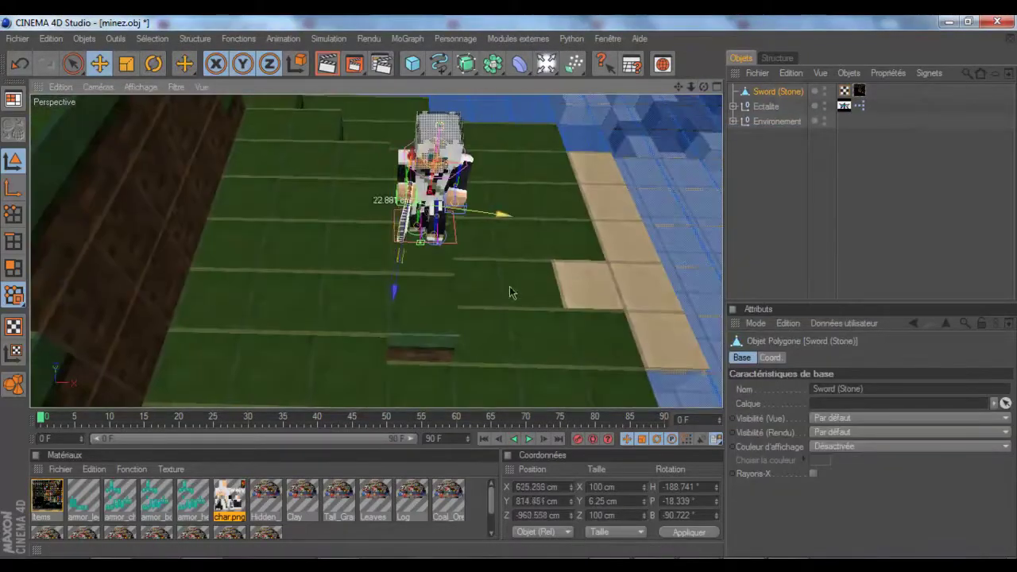
pyautogui.press('r')
pyautogui.moveTo(511, 291); pyautogui.dragTo(377, 249)
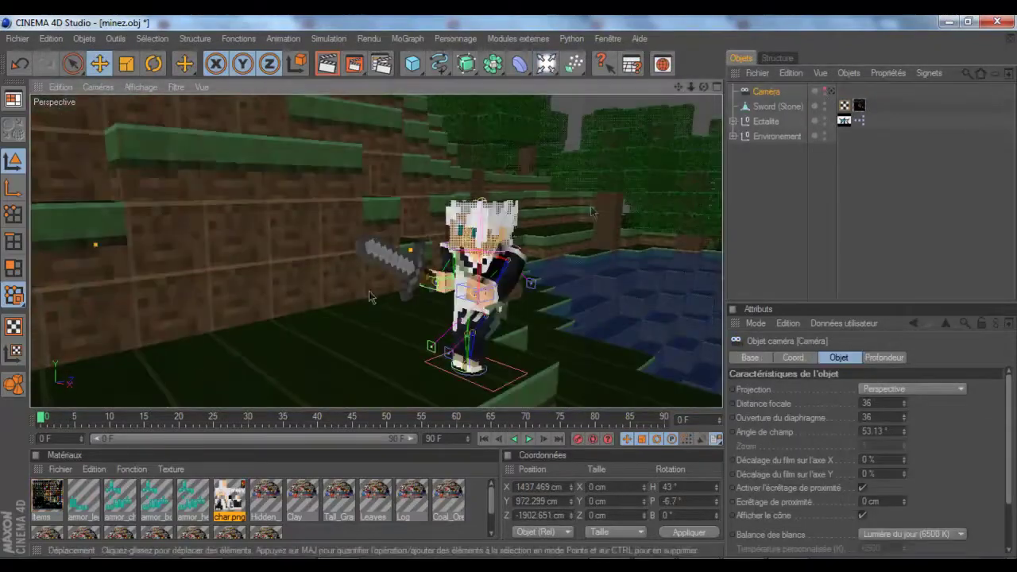
pyautogui.click(368, 291)
pyautogui.press('r')
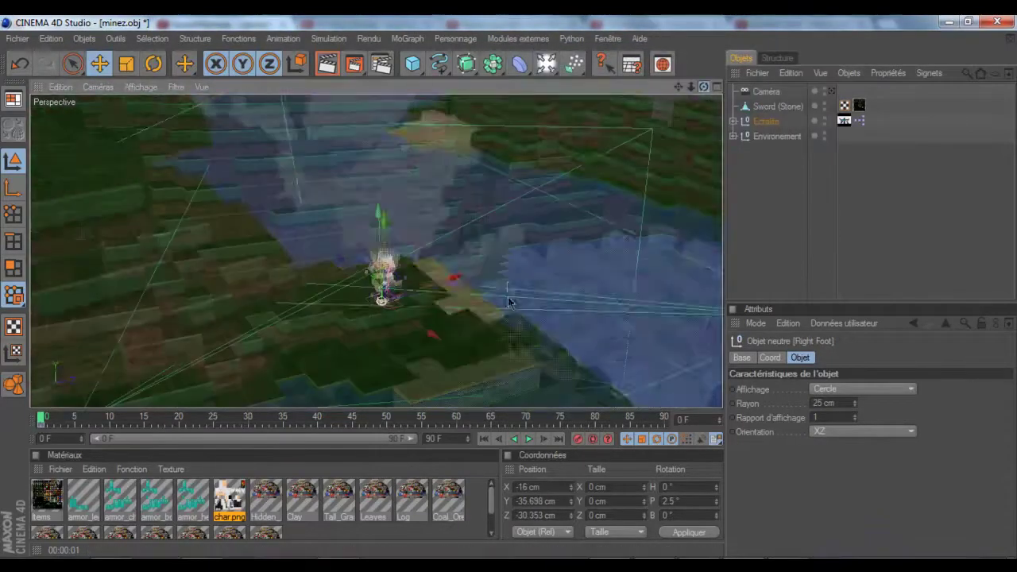
# Rename the Sword (Stone) object to Epee Ectalite.
pyautogui.click(744, 112)
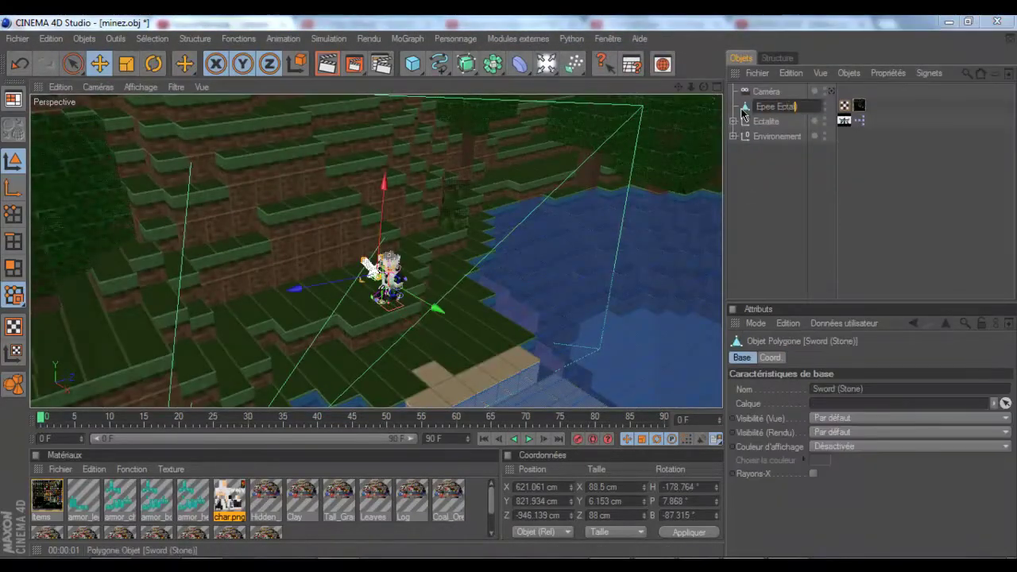
pyautogui.write('ite')
pyautogui.press('Return')
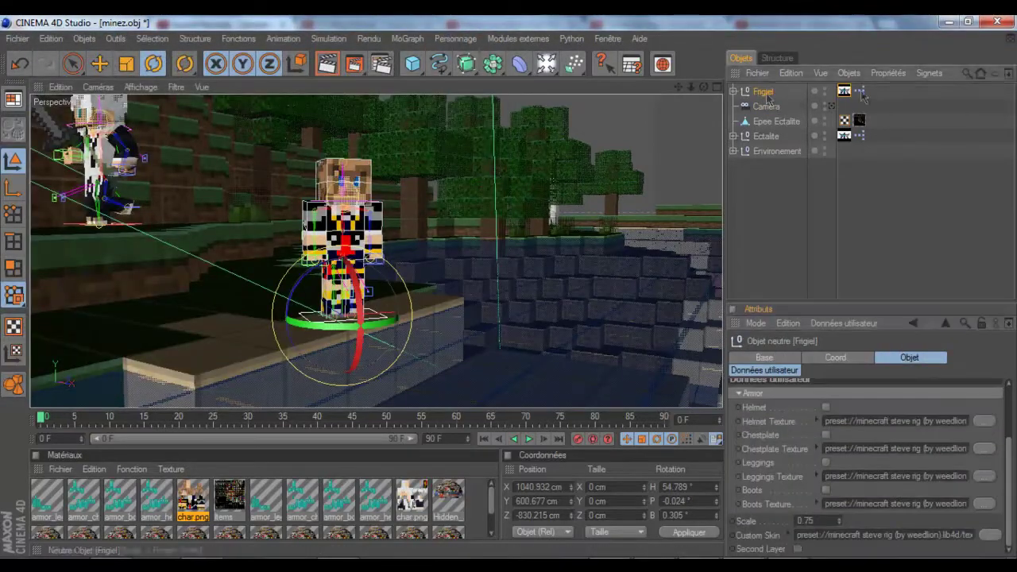
# Pose Frigiel on the sand and fit a Sword (Wood) preset, scaled to about 79 by 77.3 cm, into the character's hand.
pyautogui.doubleClick(861, 91)
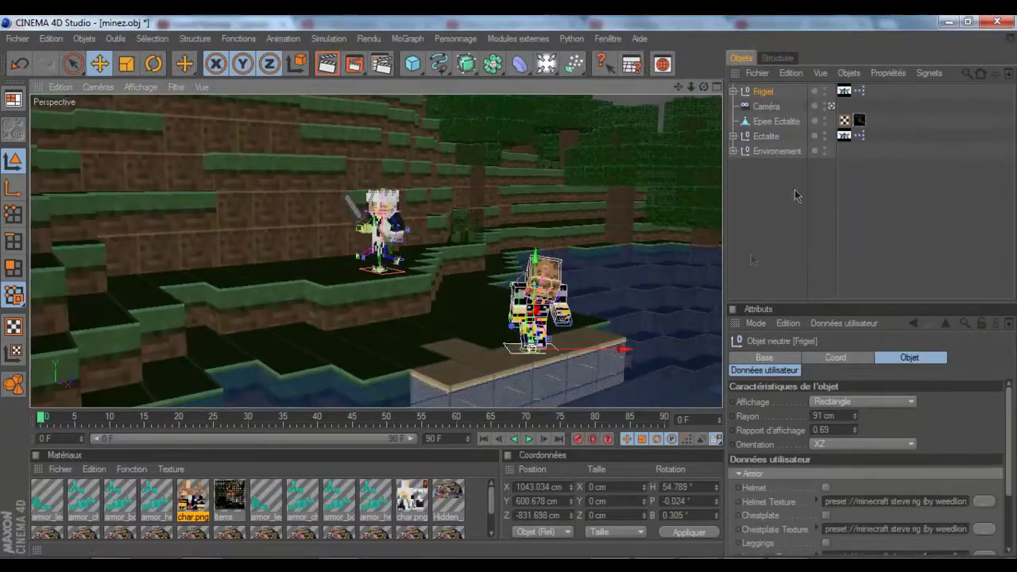
pyautogui.click(819, 548)
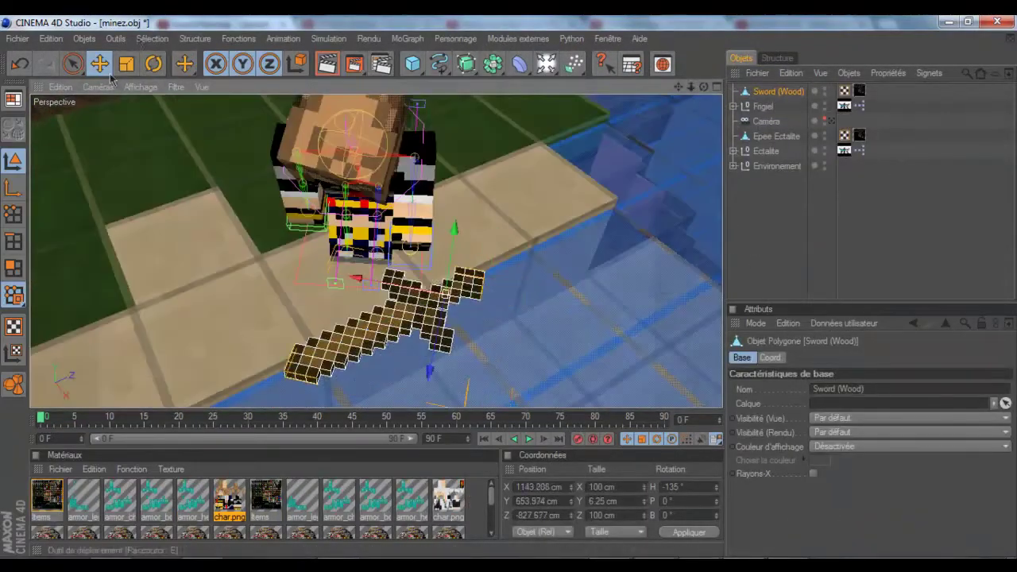
pyautogui.press('t')
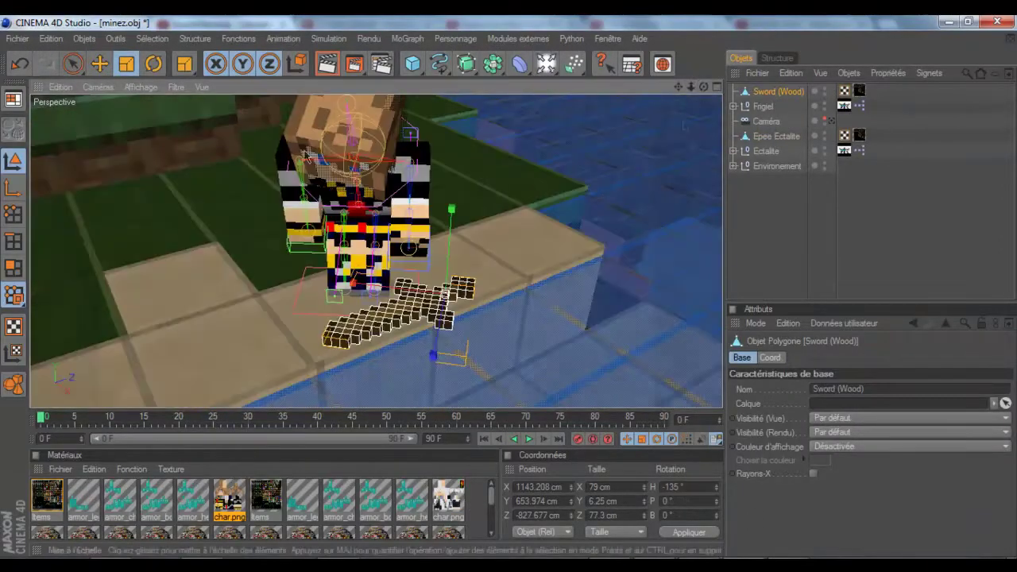
pyautogui.press('r')
pyautogui.moveTo(509, 274); pyautogui.dragTo(468, 270)
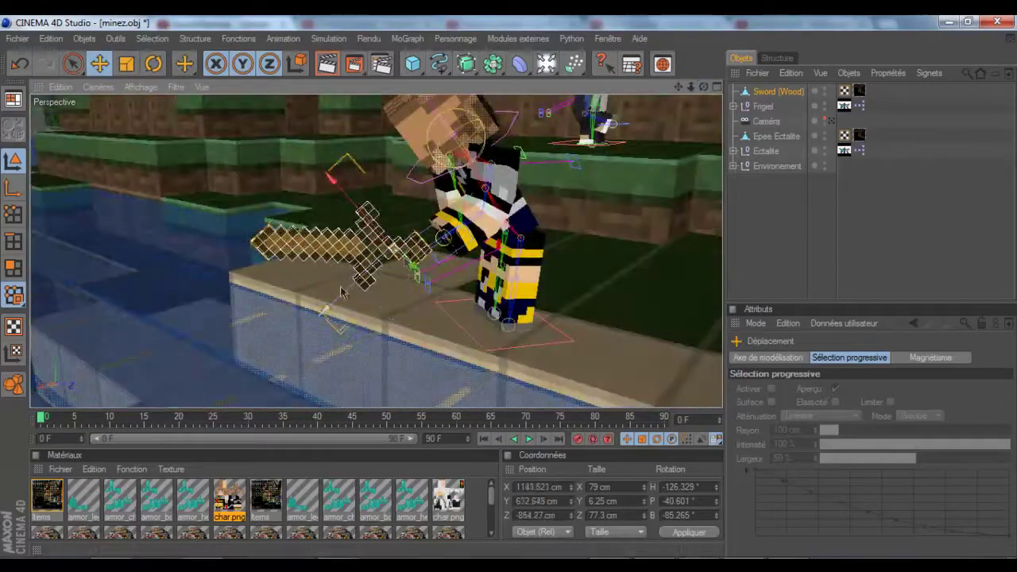
pyautogui.press('r')
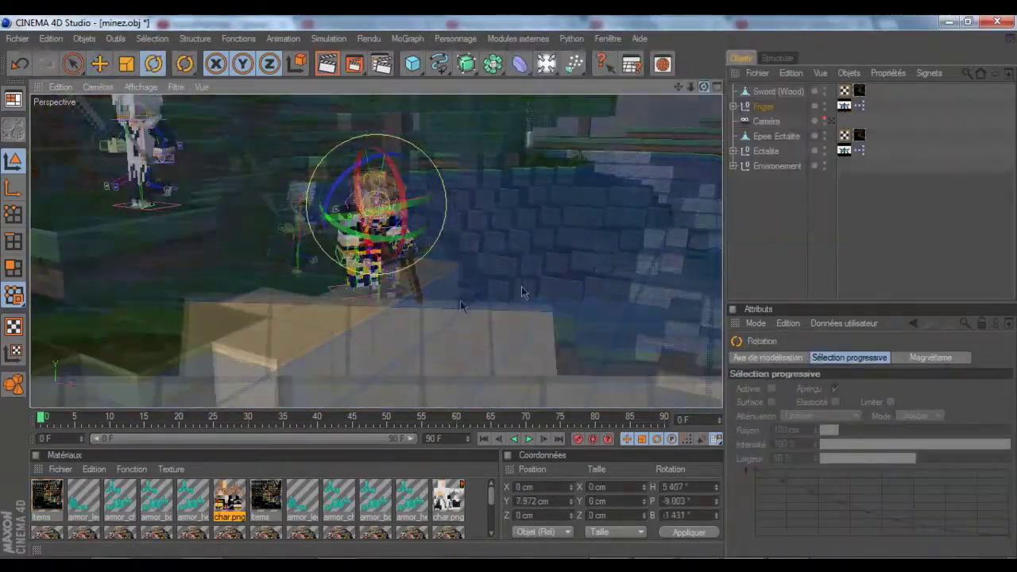
# Bring the Squid model from Squid.c4d into the minez.obj scene and place it in the water beside Frigiel.
pyautogui.click(772, 137)
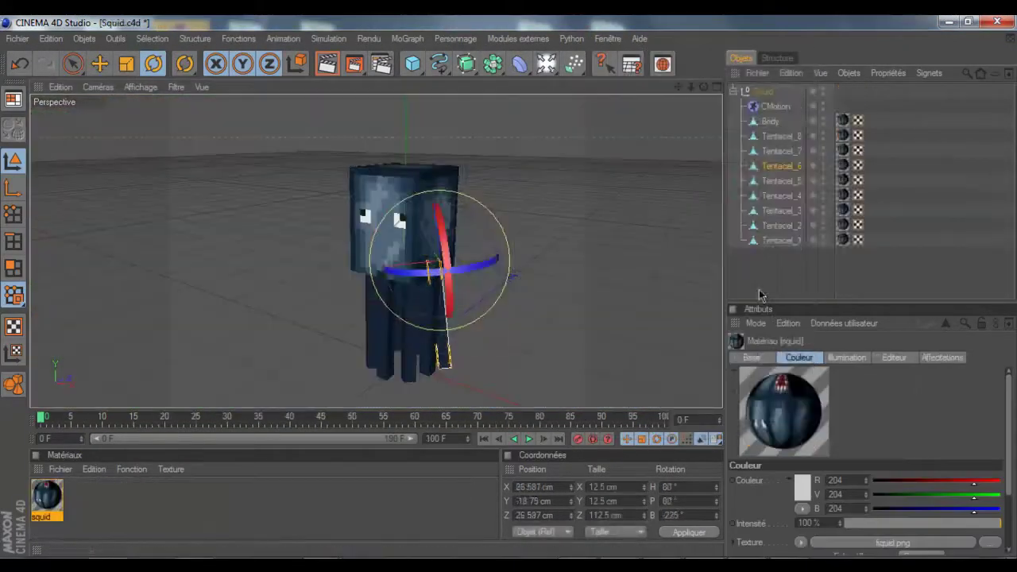
pyautogui.click(608, 38)
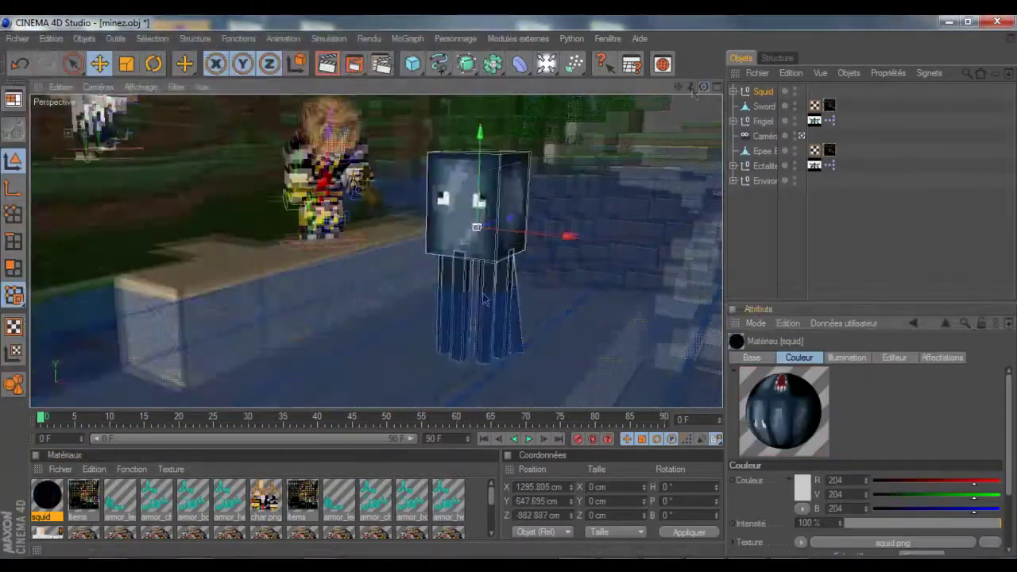
pyautogui.moveTo(457, 213); pyautogui.dragTo(487, 221)
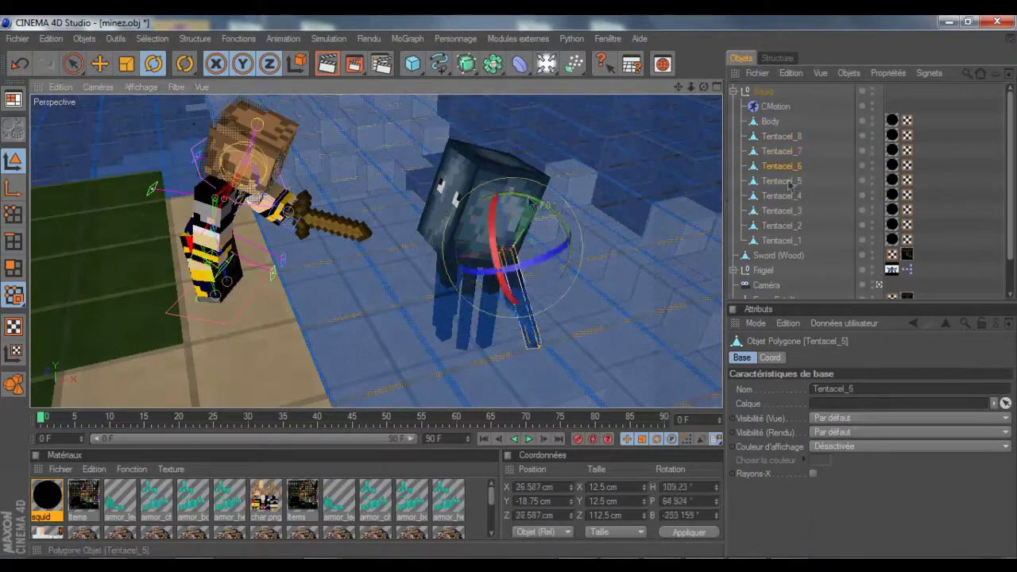
# Rotate the squid's tentacles apart and turn the whole squid in the water in front of Frigiel.
pyautogui.click(785, 196)
pyautogui.moveTo(678, 87); pyautogui.dragTo(604, 238)
pyautogui.click(638, 333)
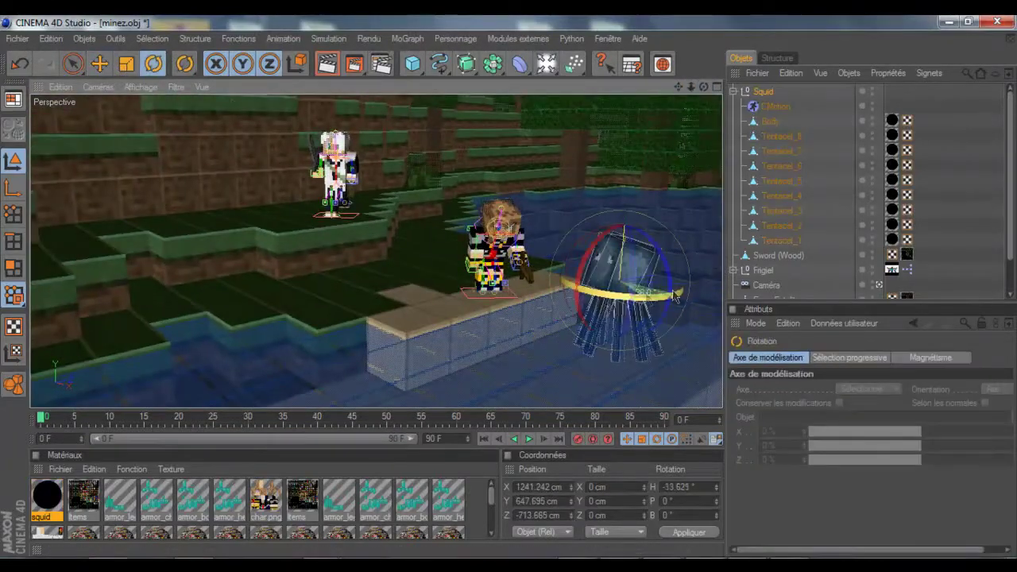
pyautogui.keyDown('alt'); pyautogui.moveTo(511, 293); pyautogui.dragTo(509, 325); pyautogui.keyUp('alt')
# Add a Plan object as the water surface, scaled to about 10904 by 4622 cm and raised to about Y 519 cm.
pyautogui.click(733, 91)
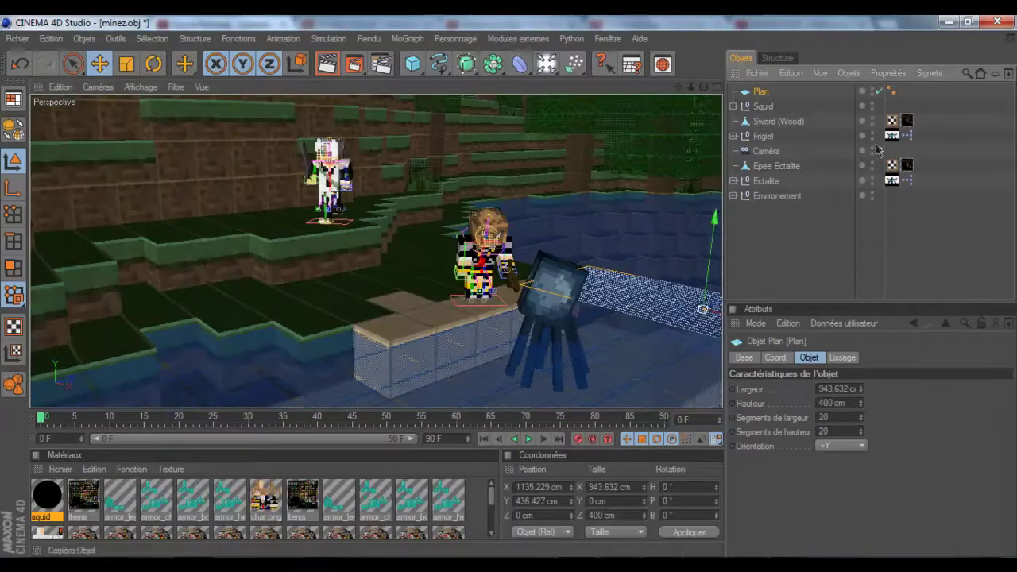
pyautogui.press('t')
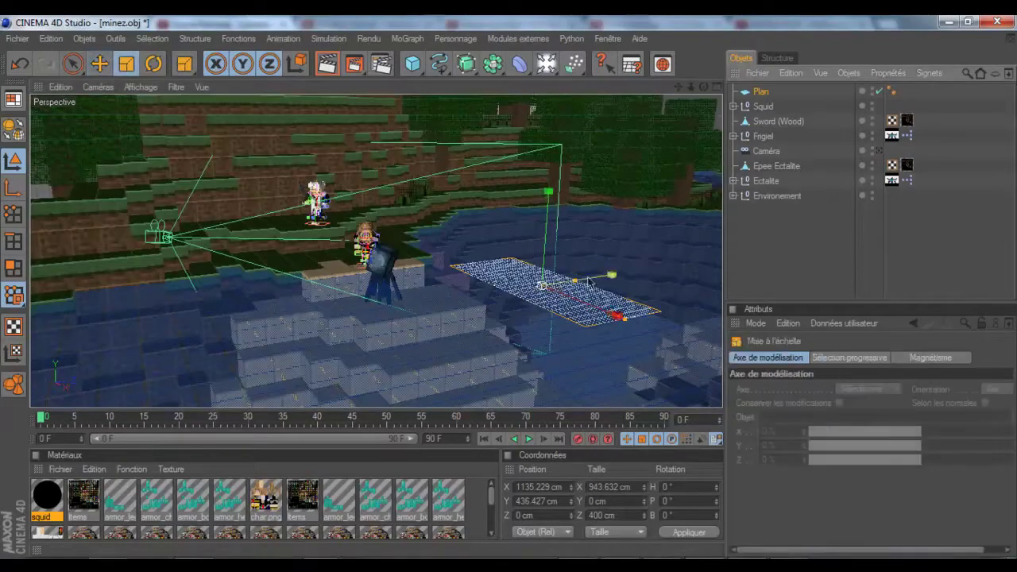
pyautogui.moveTo(509, 282)
pyautogui.mouseDown()
pyautogui.moveTo(588, 274)
pyautogui.moveTo(556, 255)
pyautogui.moveTo(510, 292)
pyautogui.mouseUp()
pyautogui.press('e')
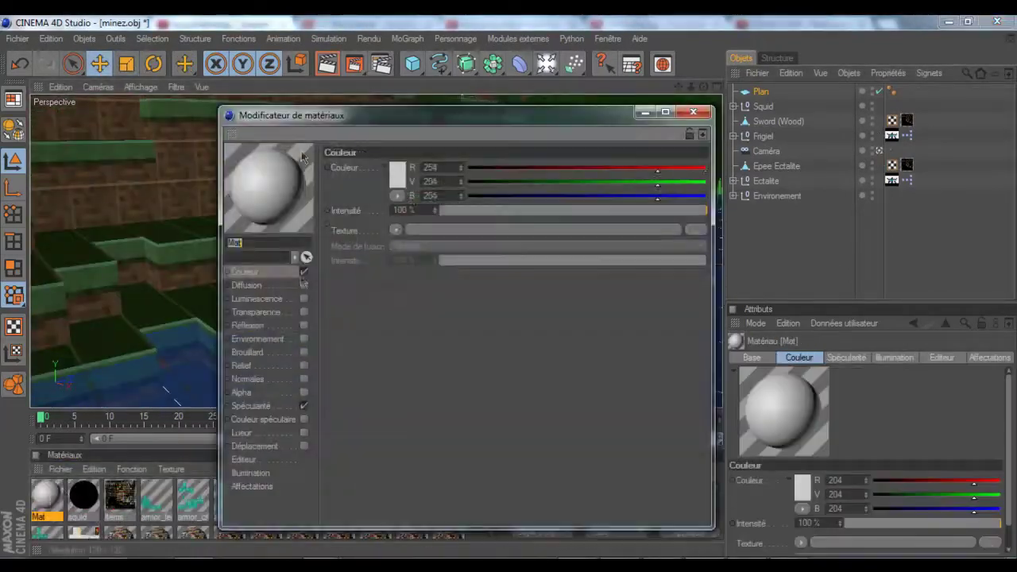
# Give the new material's Réflexion channel a Dégradé texture running from white through light blue to deep blue.
pyautogui.click(396, 244)
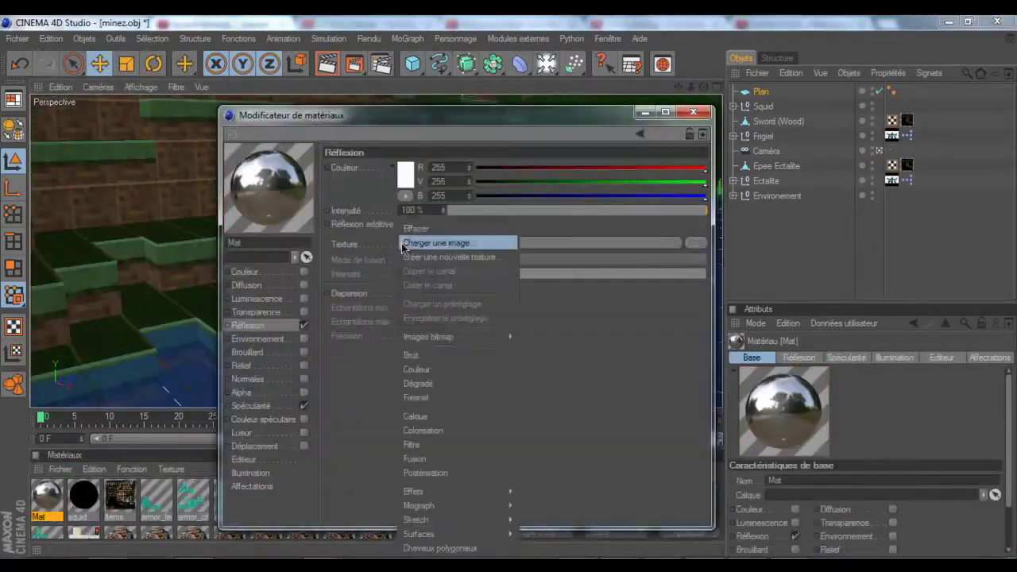
pyautogui.click(418, 383)
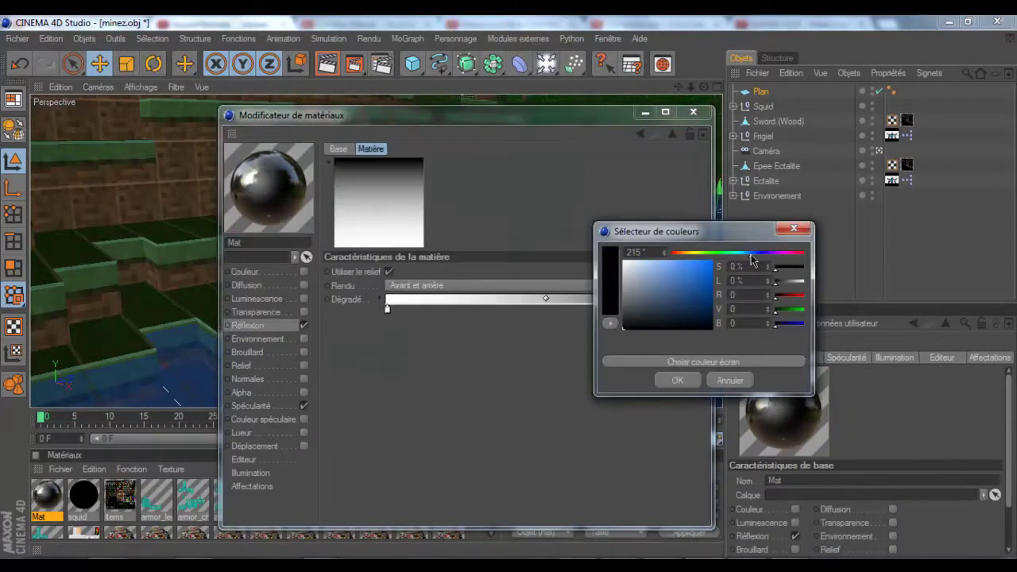
pyautogui.click(675, 379)
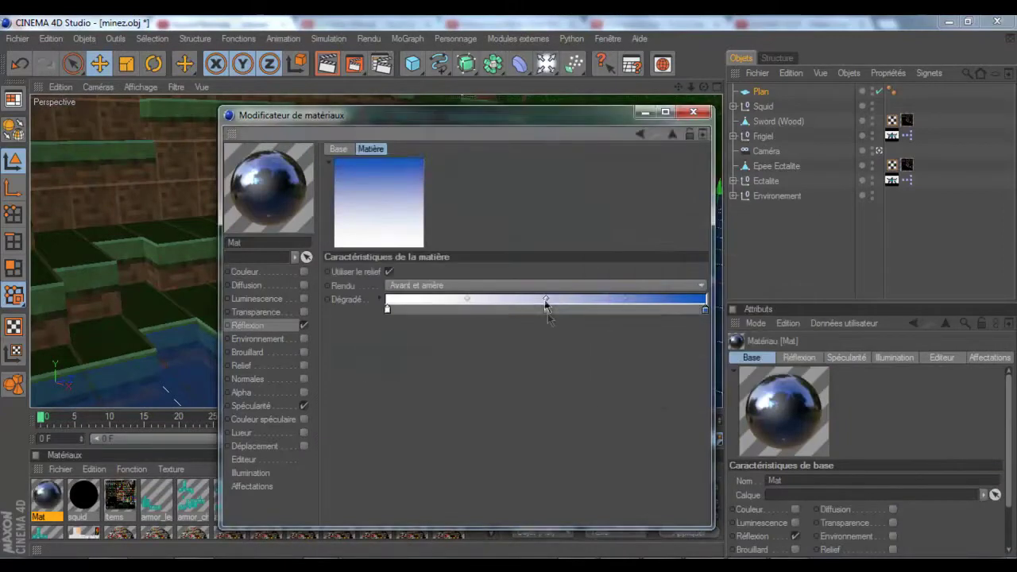
pyautogui.doubleClick(705, 310)
pyautogui.click(520, 384)
pyautogui.click(547, 309)
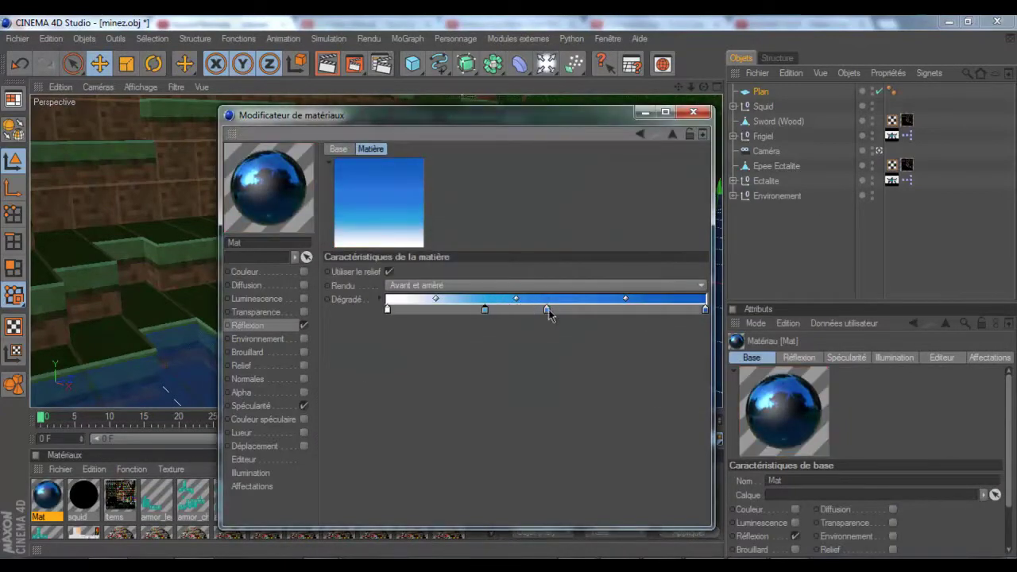
# Enable the material's Relief channel with a Bruit texture and apply the material to the Plan water surface.
pyautogui.click(250, 406)
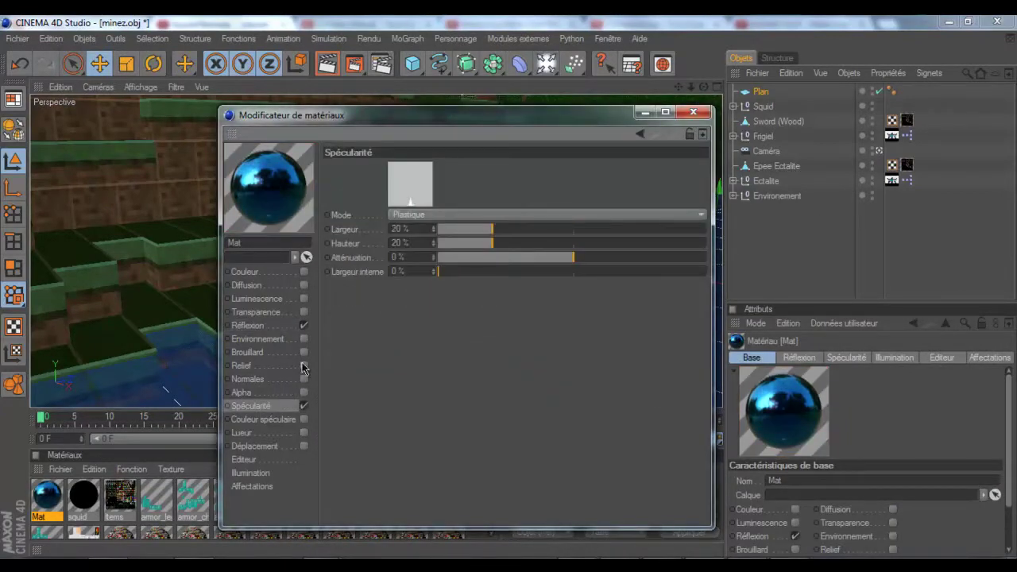
pyautogui.click(304, 366)
pyautogui.click(392, 200)
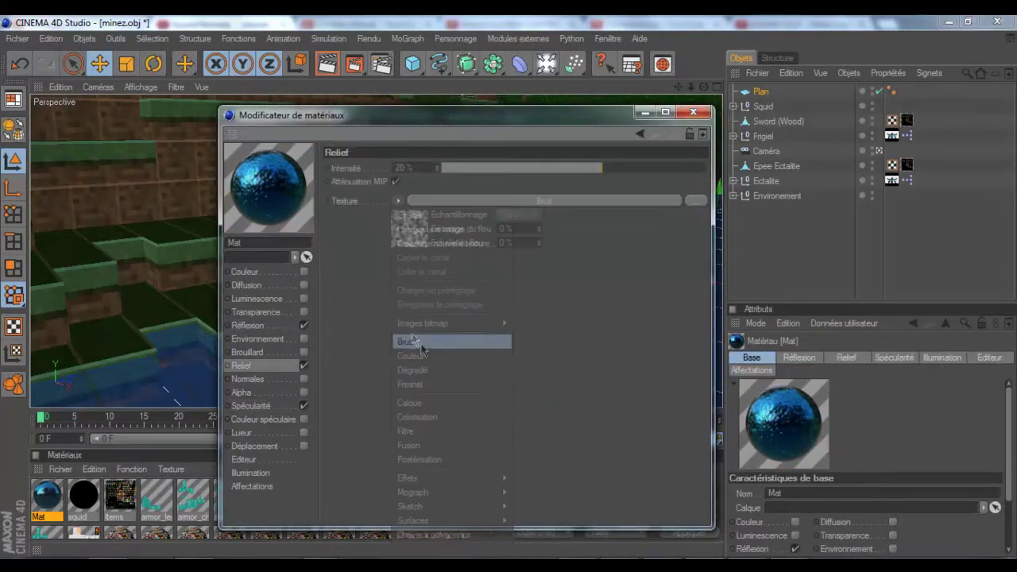
pyautogui.moveTo(419, 341)
pyautogui.click(484, 298)
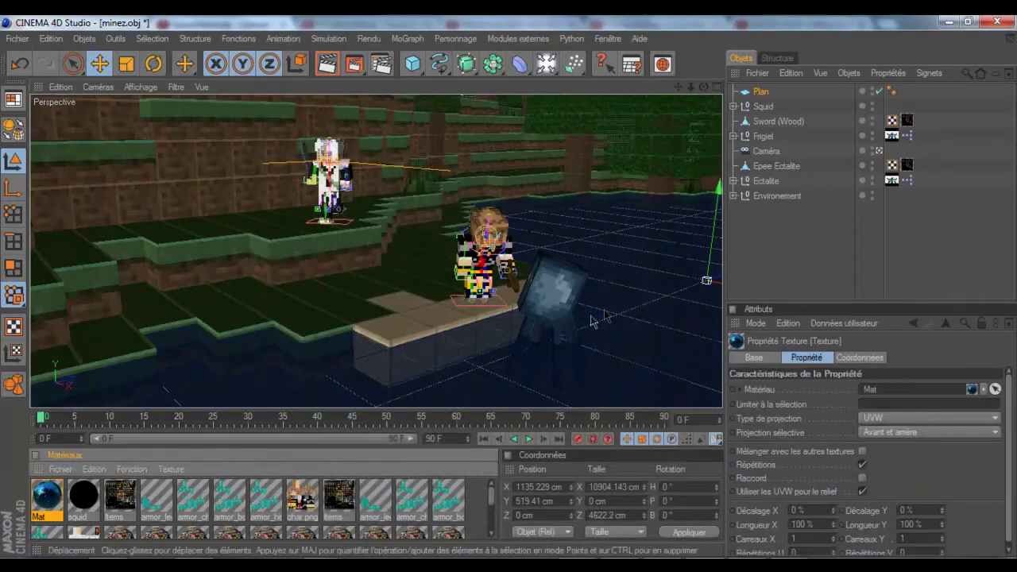
# Add an Objet Ciel sky to the scene, preview its render and open its time and position settings.
pyautogui.click(85, 38)
pyautogui.click(199, 191)
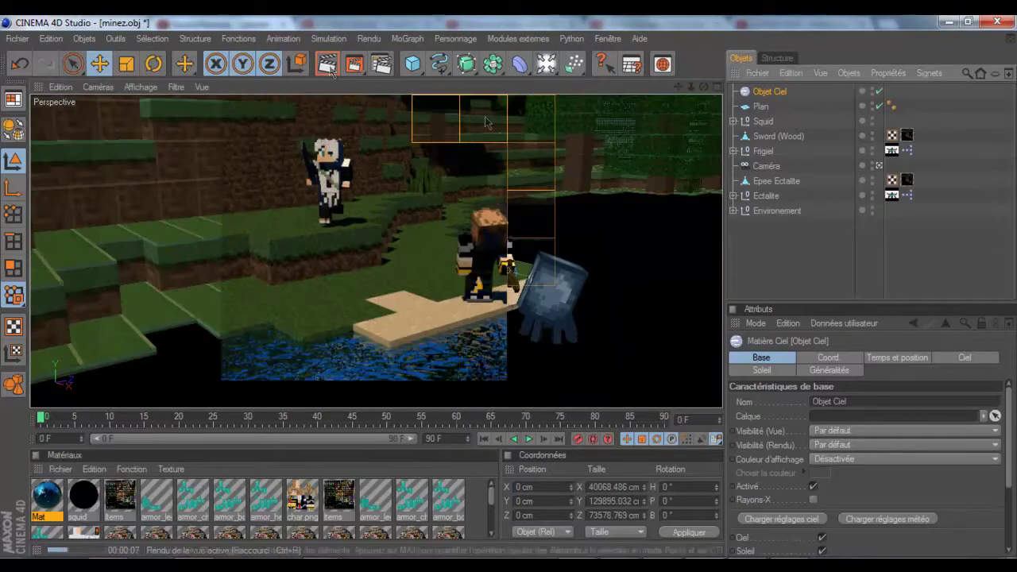
pyautogui.click(897, 358)
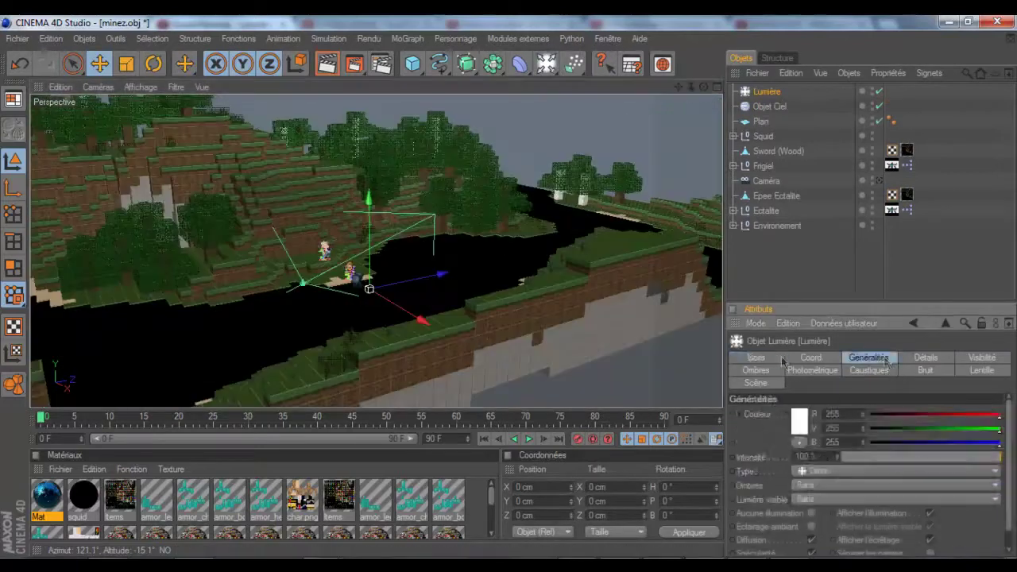
# Place a Lumière light at about X 1809, Y 907, Z -1602 cm and open its shadow settings.
pyautogui.click(756, 358)
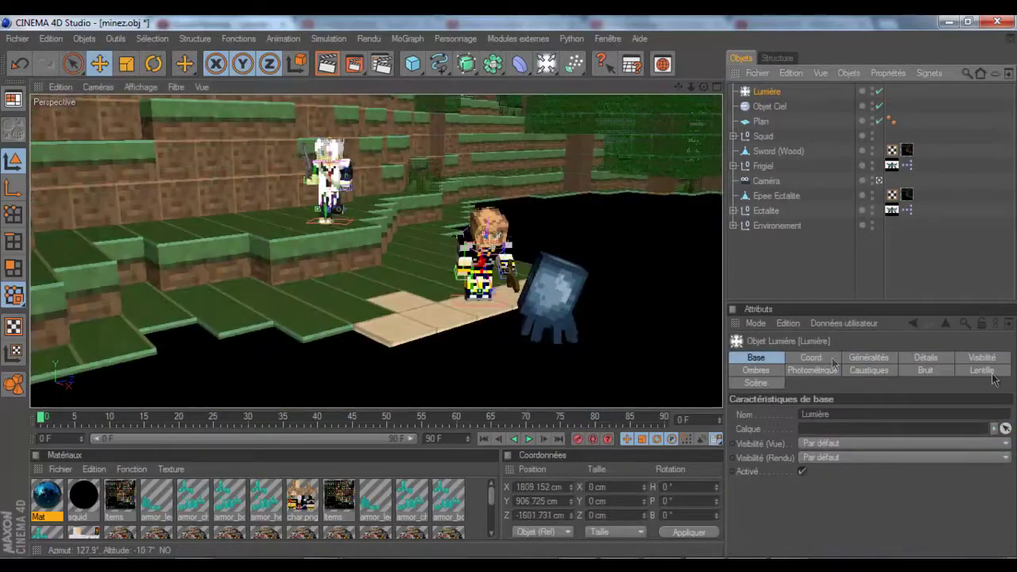
pyautogui.click(756, 370)
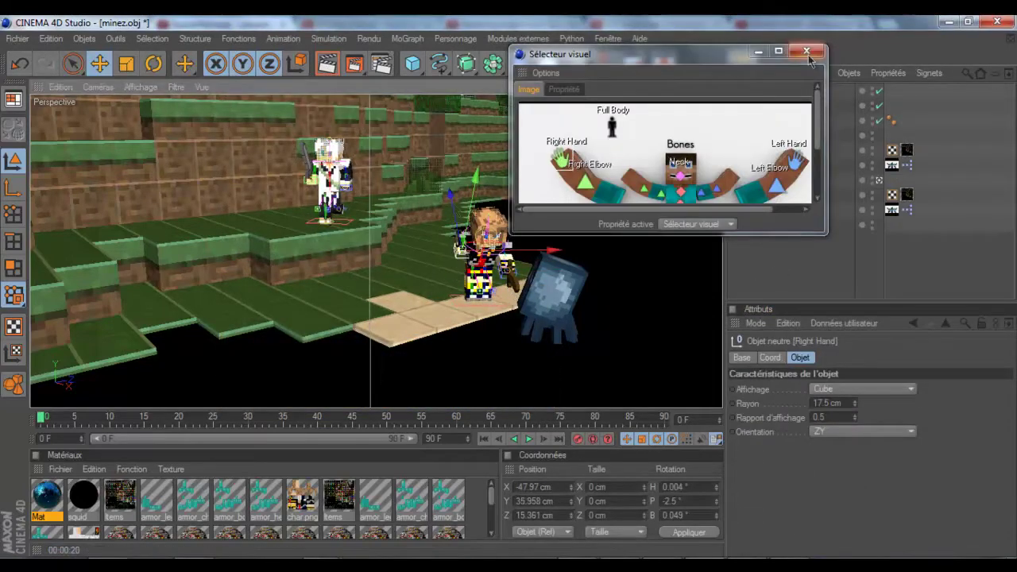
# Finish posing Frigiel's right hand and turn the character to a heading of about 70.6°.
pyautogui.click(818, 47)
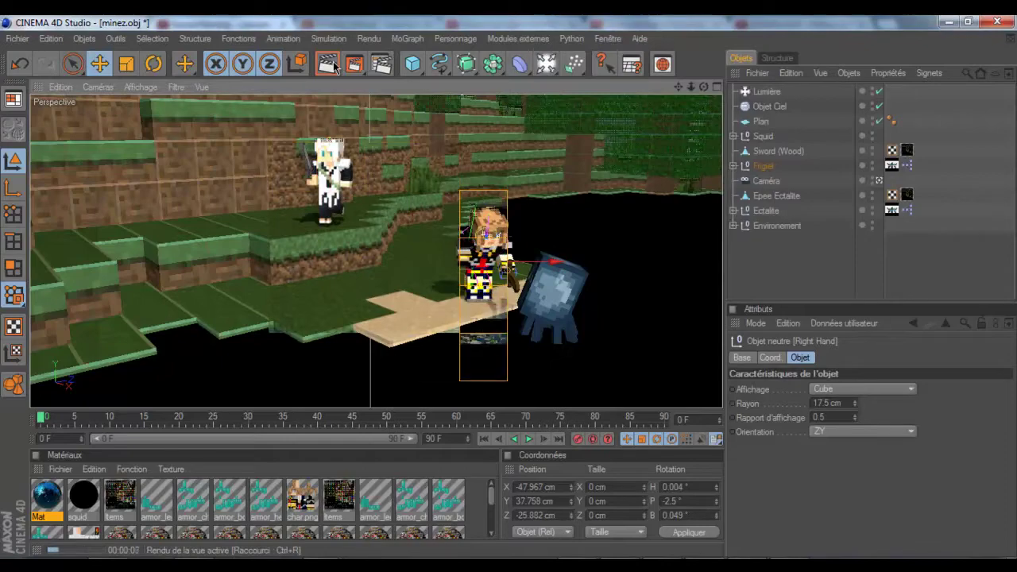
pyautogui.click(641, 216)
pyautogui.keyDown('alt'); pyautogui.moveTo(640, 217); pyautogui.dragTo(511, 292); pyautogui.keyUp('alt')
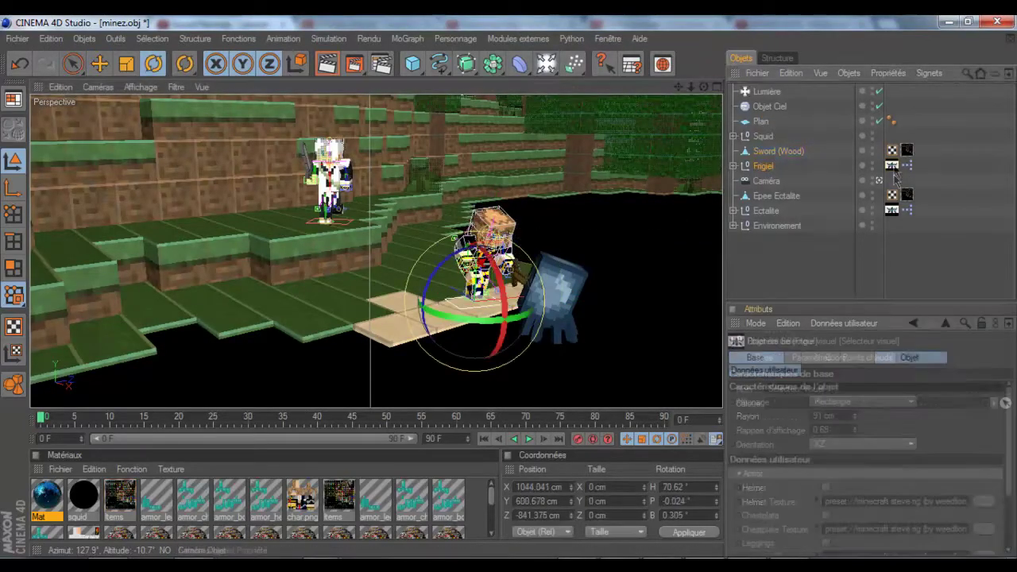
pyautogui.click(785, 267)
# Load the Zombie preset from Minecraft Mob Pack and place it on the grass in front of Ectalite, facing Frigiel.
pyautogui.click(757, 73)
pyautogui.moveTo(811, 127)
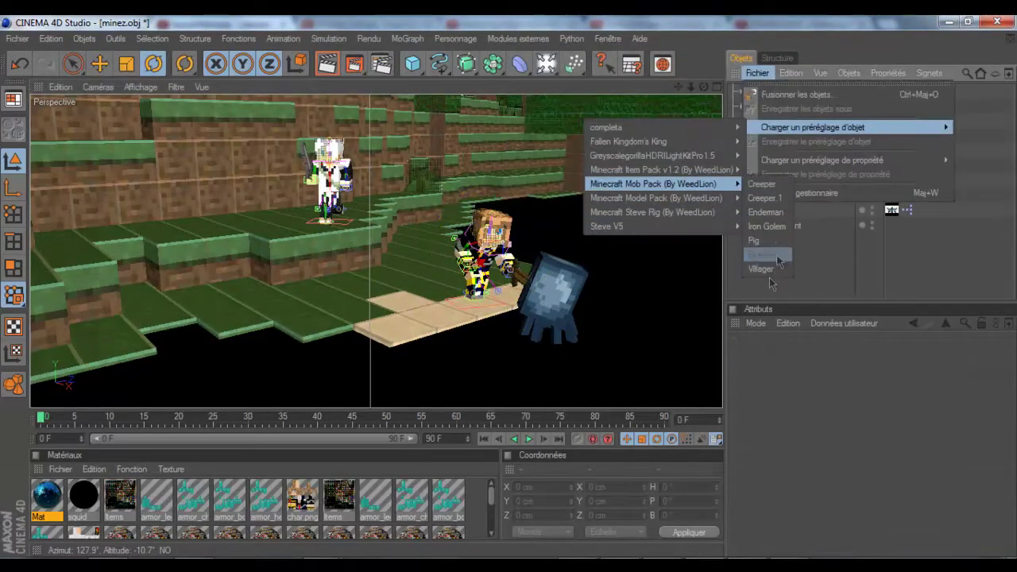
pyautogui.click(813, 267)
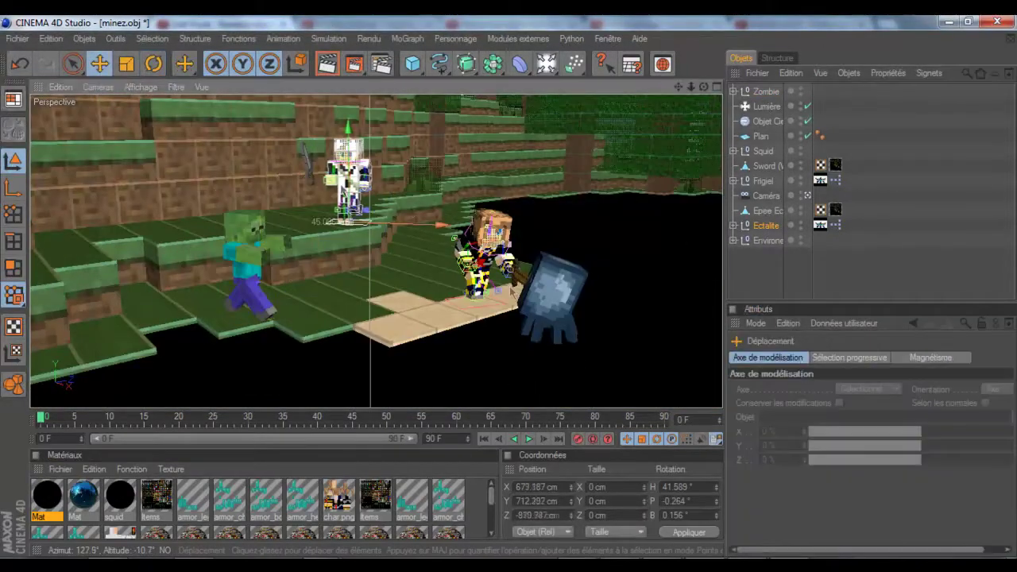
# Move and turn Ectalite together with its sword on the grass ledge, and turn the zombie's head to a heading of about 74.5°.
pyautogui.click(761, 226)
pyautogui.keyDown('ctrl'); pyautogui.click(765, 211); pyautogui.keyUp('ctrl')
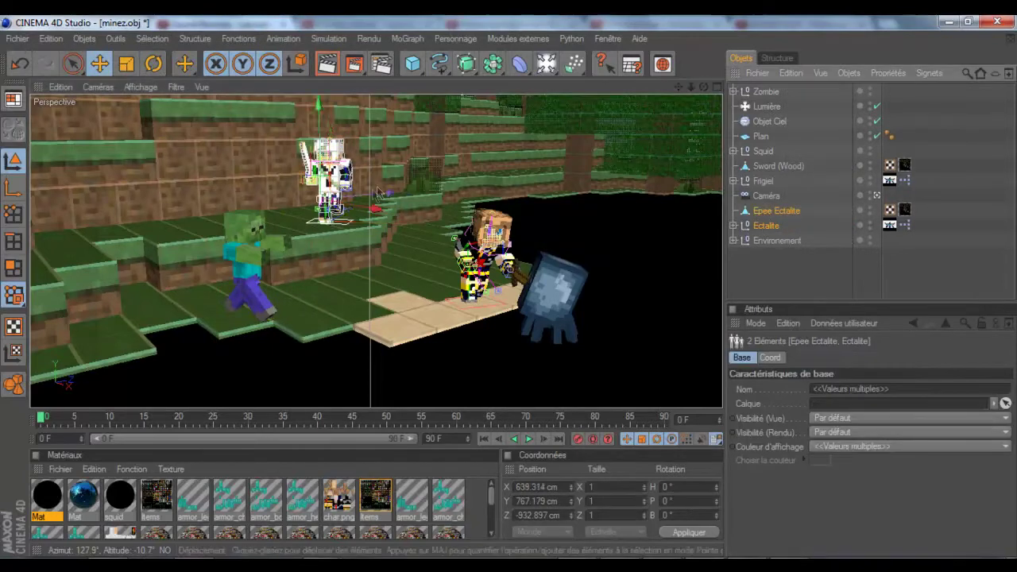
pyautogui.press('r')
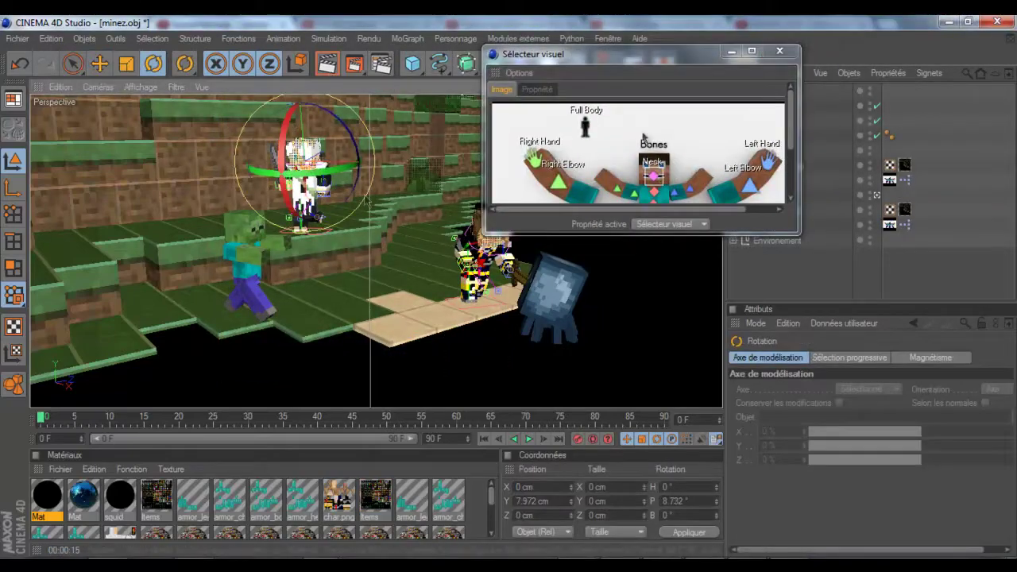
pyautogui.click(247, 224)
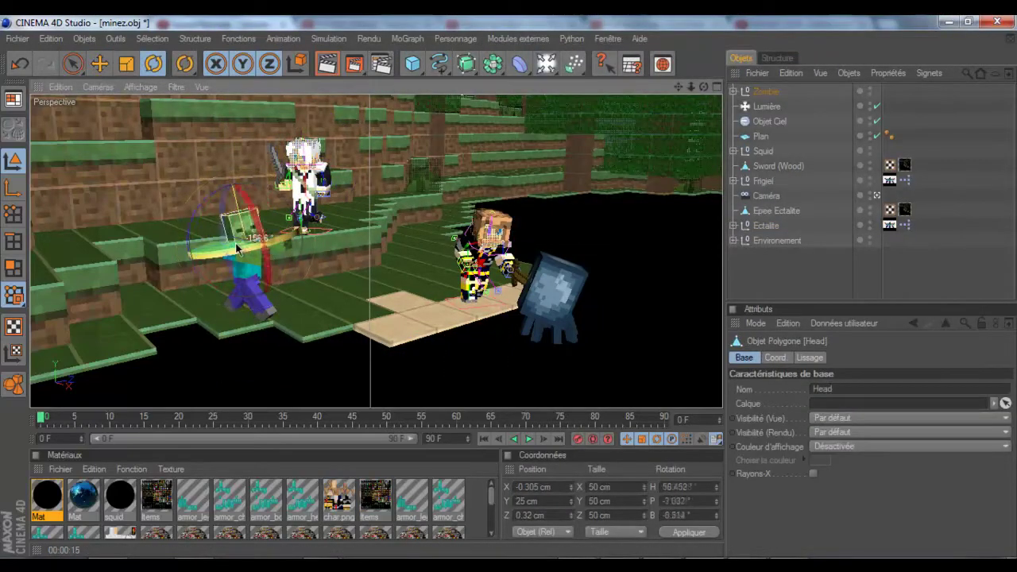
# Place a light named Soleil at about X -634, Y 1390, Z 2569 cm and open its lens effect settings.
pyautogui.moveTo(704, 87); pyautogui.dragTo(511, 294)
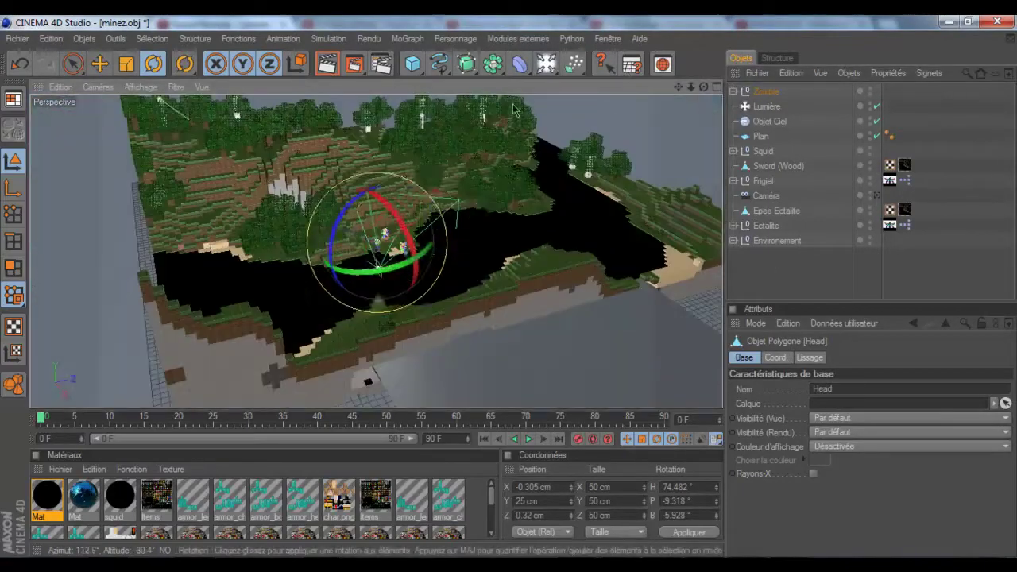
pyautogui.press('e')
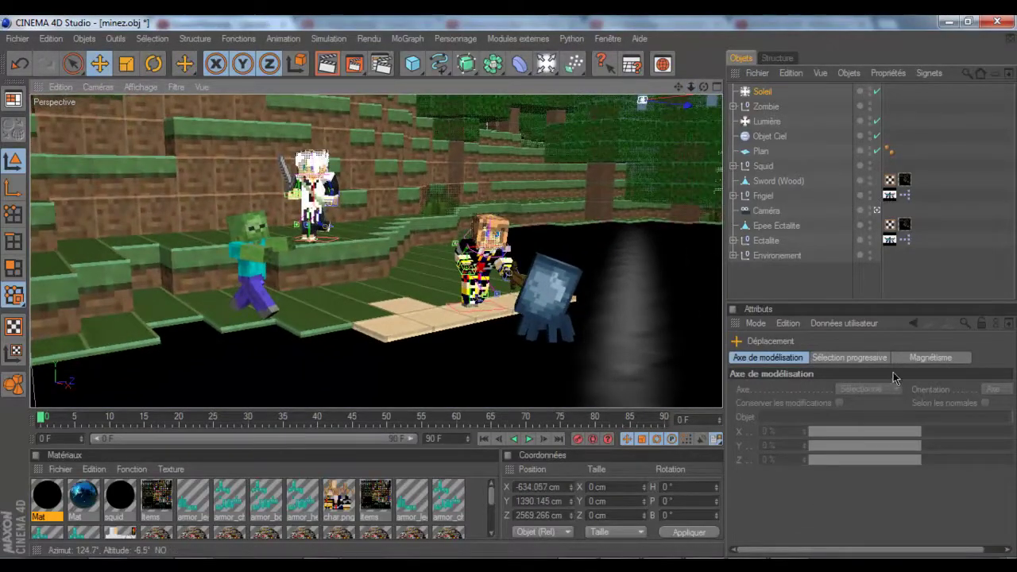
pyautogui.click(762, 92)
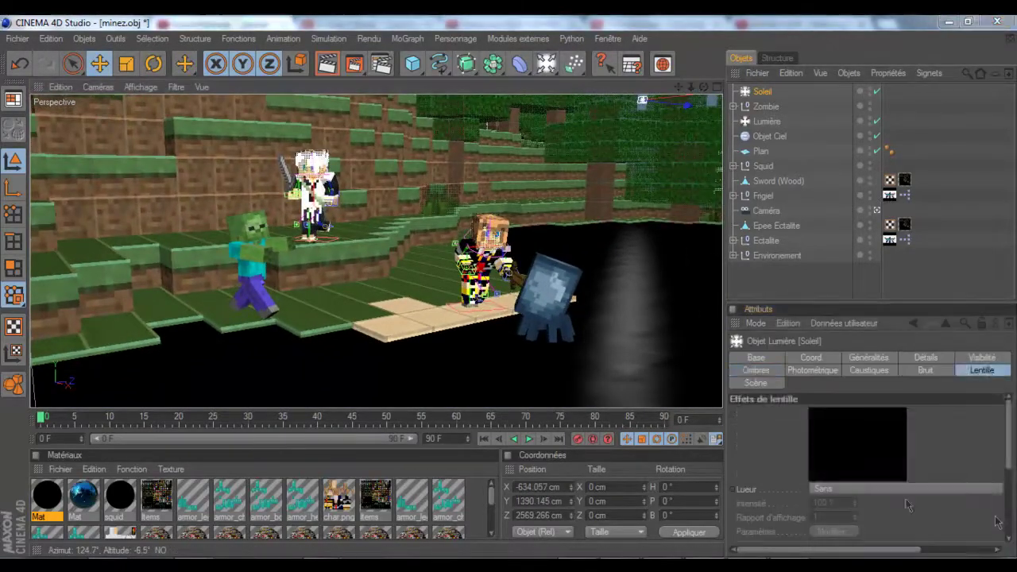
pyautogui.scroll(-2, 1011, 451)
pyautogui.scroll(-2, 1011, 457)
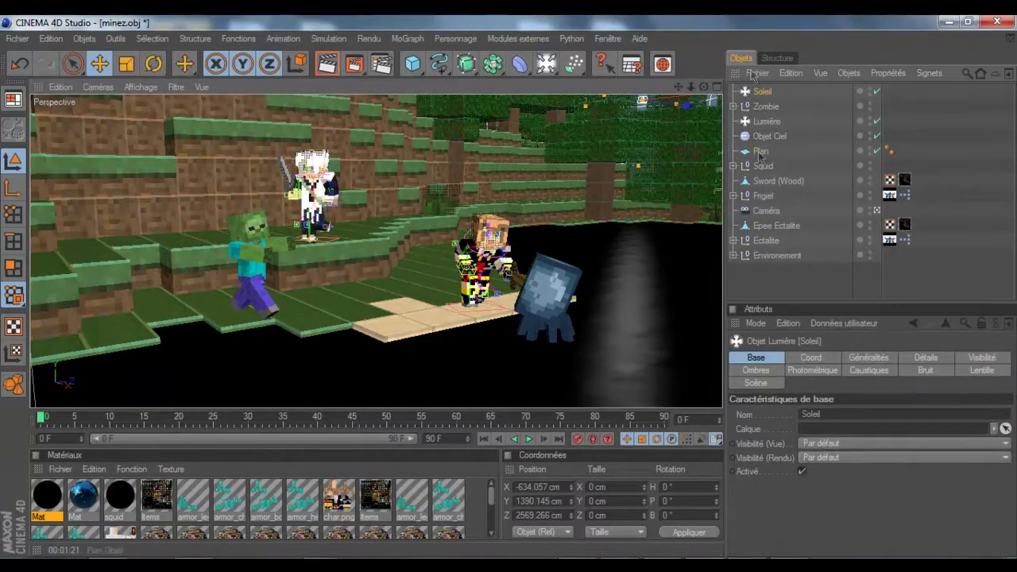
# Open the sun settings of the Objet Ciel sky.
pyautogui.click(769, 136)
pyautogui.scroll(-4, 949, 498)
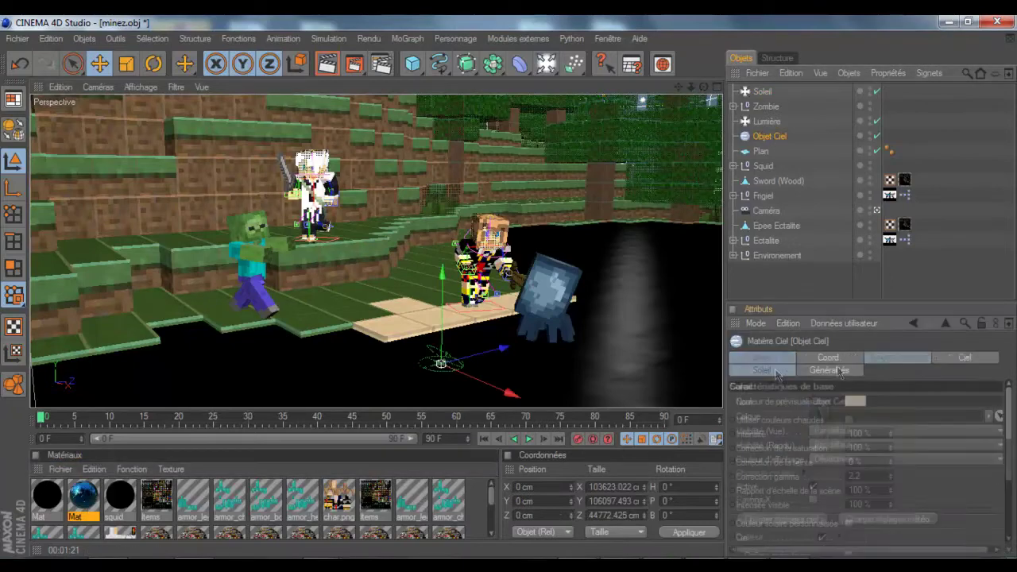
pyautogui.click(897, 370)
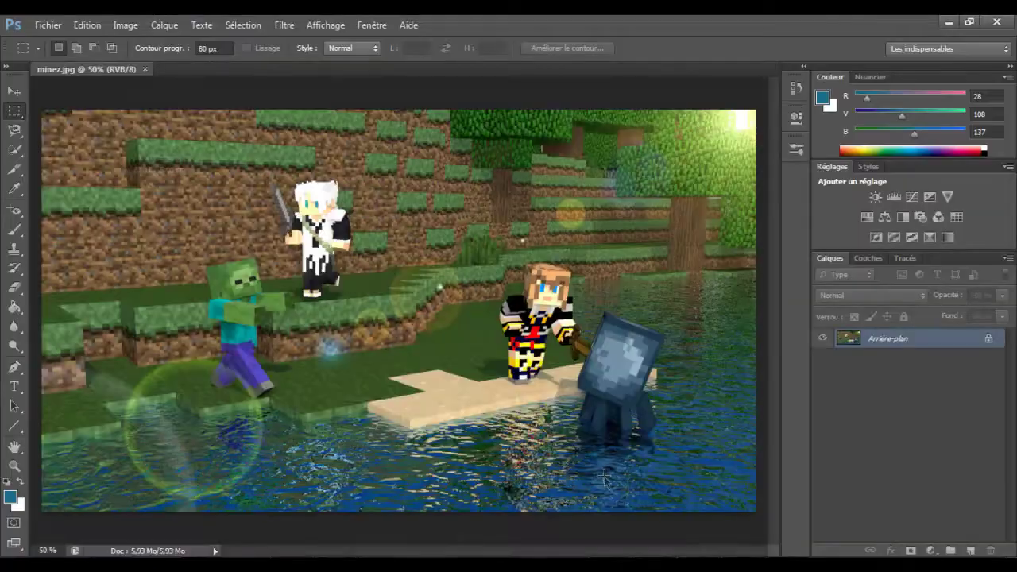
# Switch to Photoshop, select the whole minez.jpg image with an 80 px feathered rectangle and invert the selection to its border.
pyautogui.moveTo(42, 109); pyautogui.dragTo(759, 513)
pyautogui.press('b')
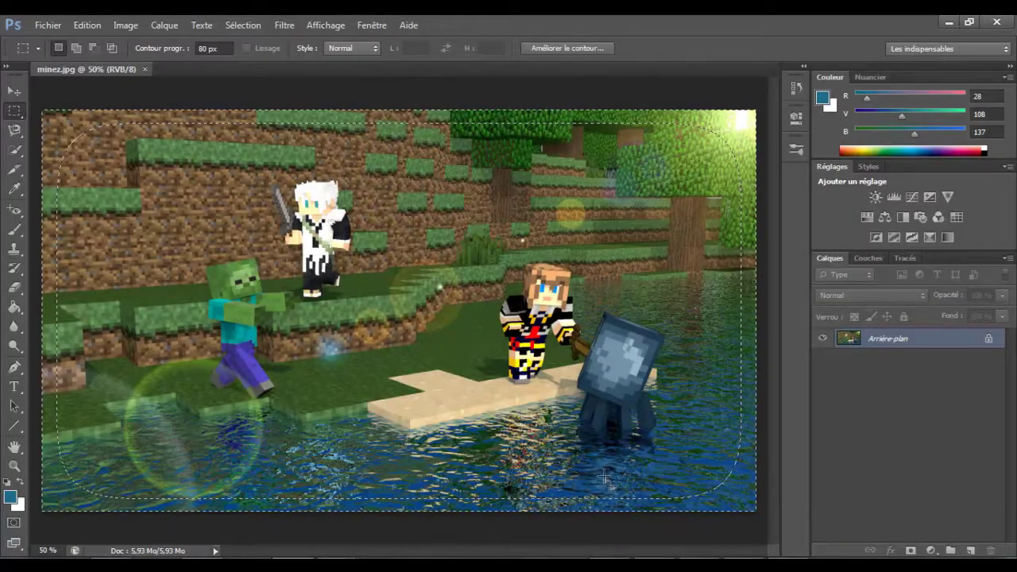
pyautogui.rightClick(604, 481)
# Set the foreground colour to RGB 29, 29, 29 and darken the selected border of the image into a vignette.
pyautogui.click(10, 497)
pyautogui.click(540, 272)
pyautogui.click(863, 77)
pyautogui.hotkey('alt', 'BackSpace')
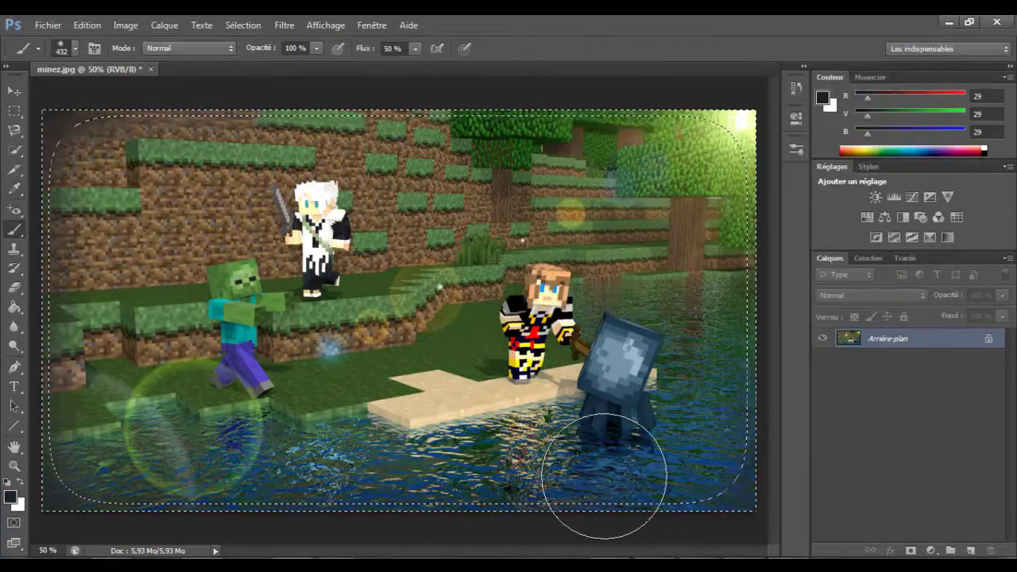
pyautogui.press('v')
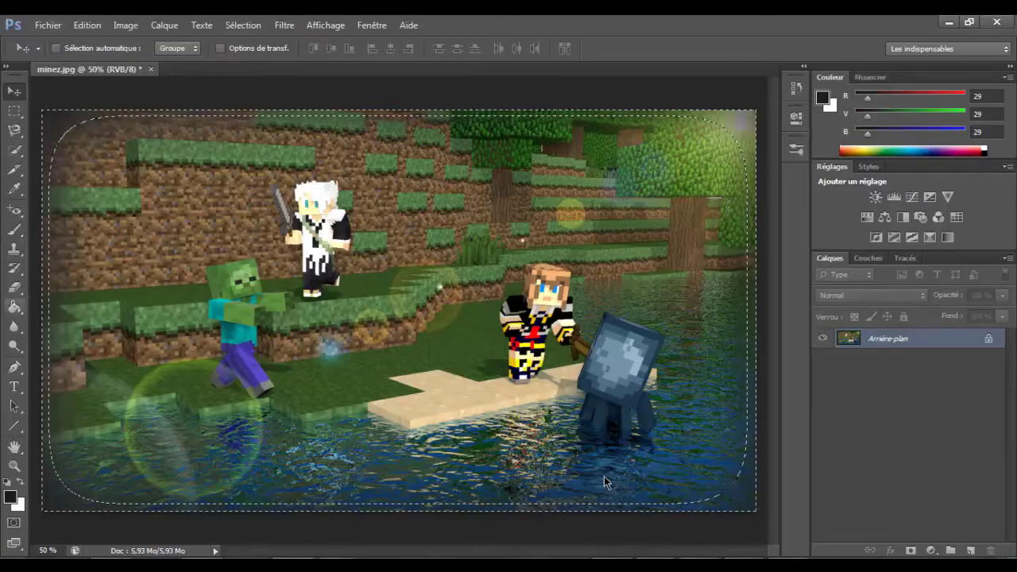